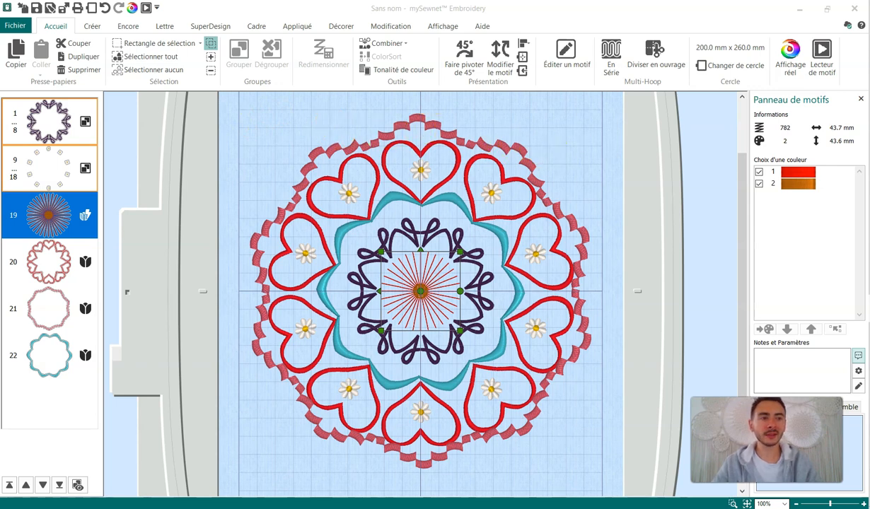
left_click(806, 194)
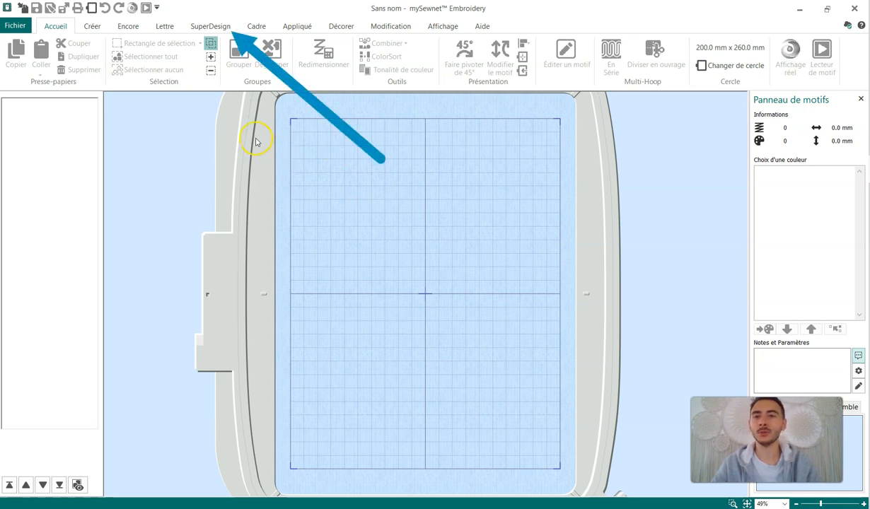
Step: Insert the SuperDesign Arc 2 from the Géométrique 2 (Encore) category into the hoop at 16 mm
left_click(212, 28)
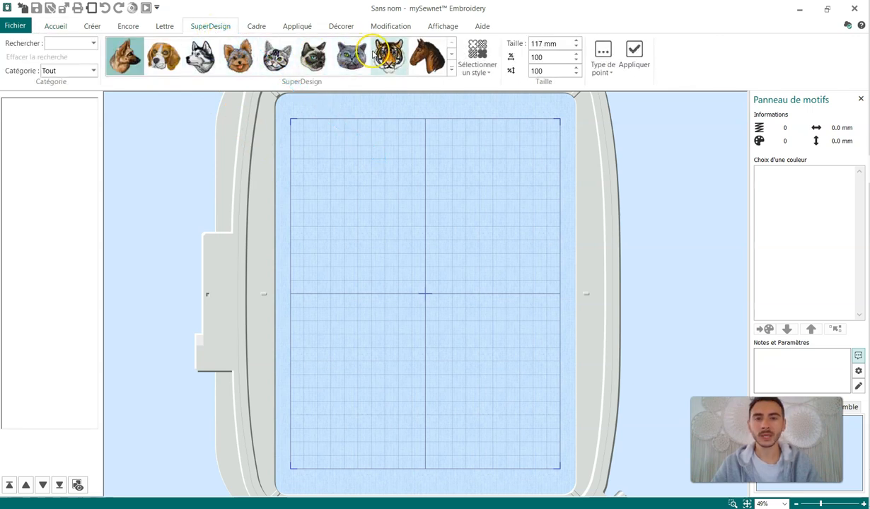
left_click(452, 69)
left_click_drag(519, 50, 519, 118)
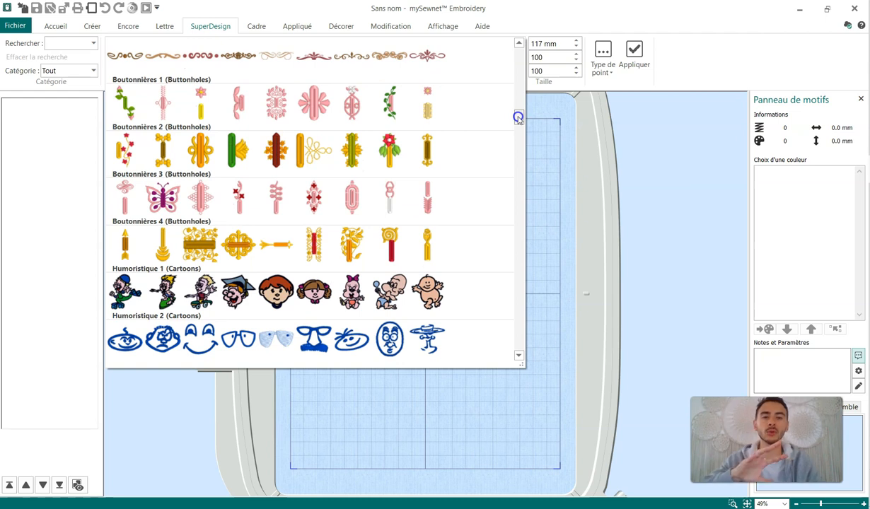
left_click_drag(519, 118, 524, 199)
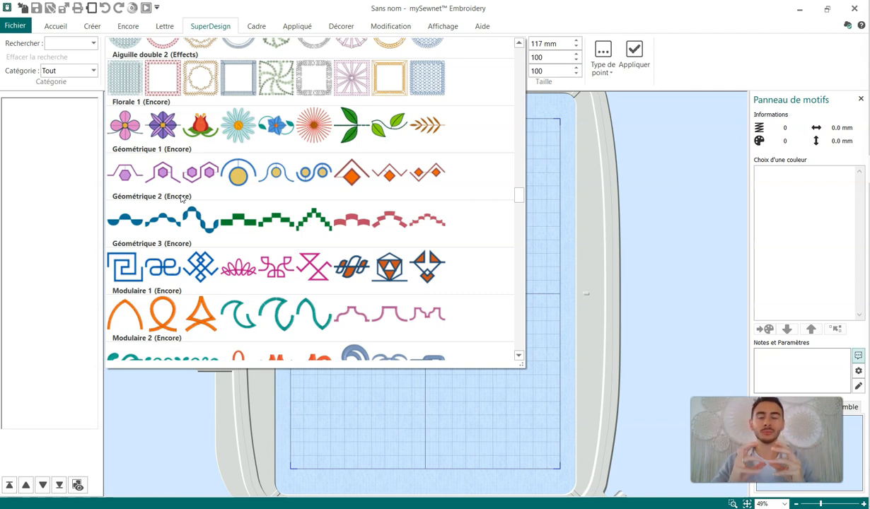
scroll(182, 199, "down", 2)
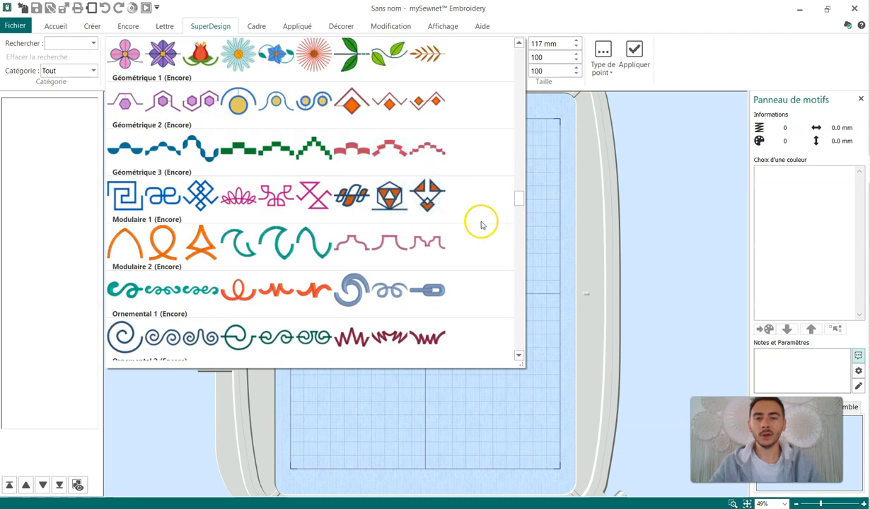
left_click(389, 157)
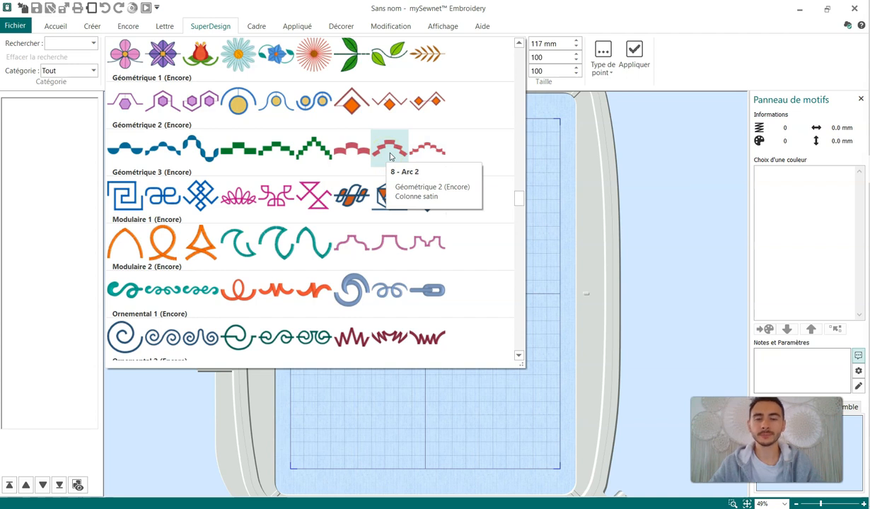
left_click(390, 156)
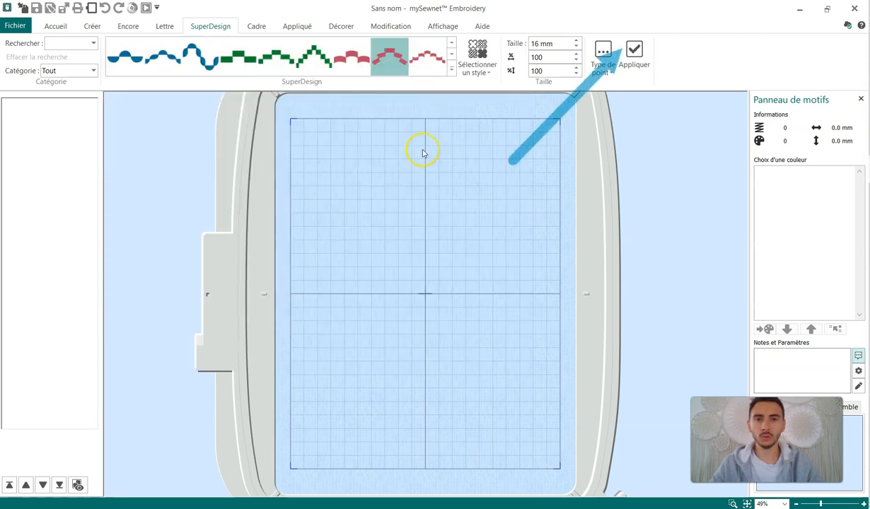
left_click(636, 60)
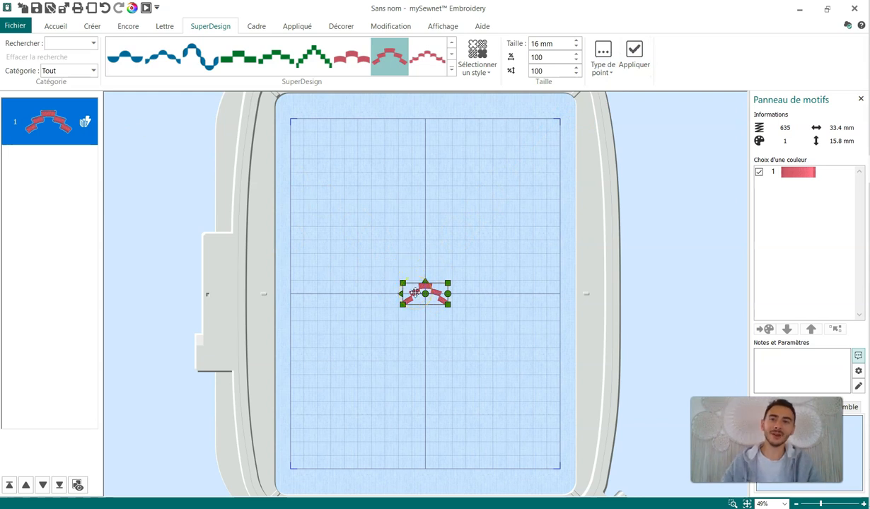
Step: Preview an Encore circle arrangement of the arc with 10 repetitions, keeping the copies grouped
left_click(129, 27)
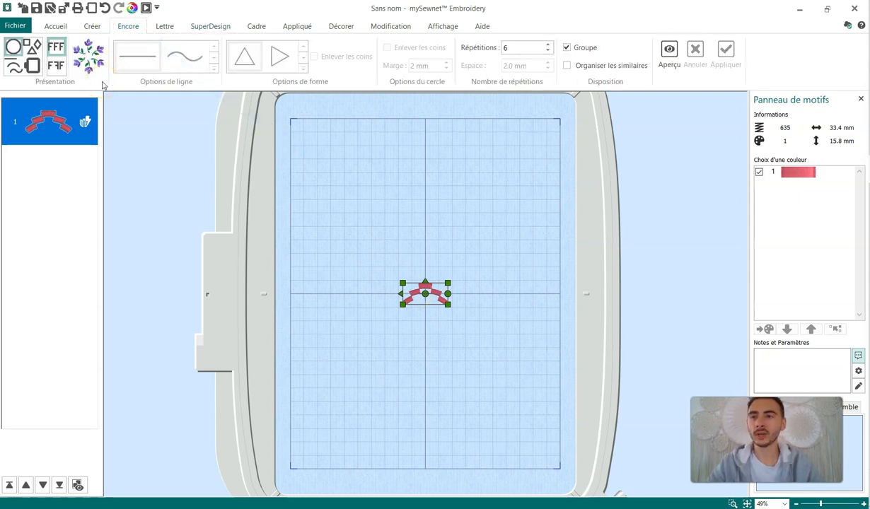
left_click(32, 48)
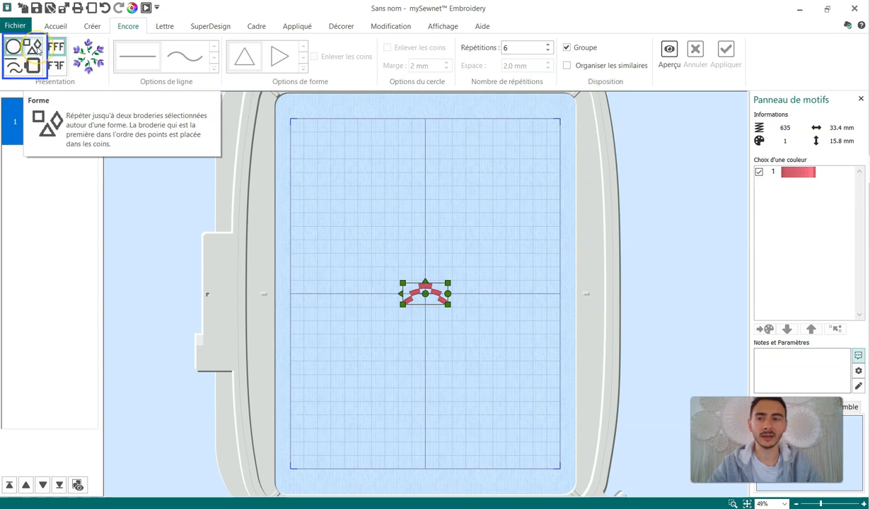
left_click(14, 67)
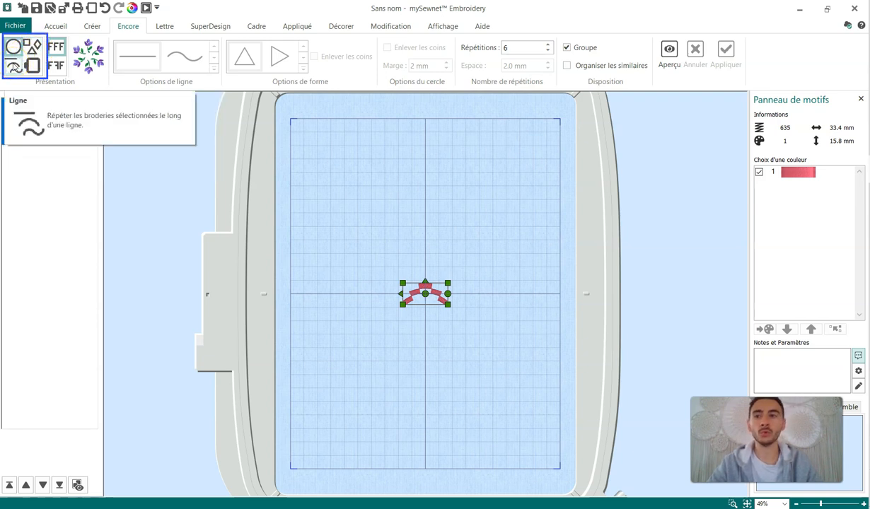
left_click(32, 66)
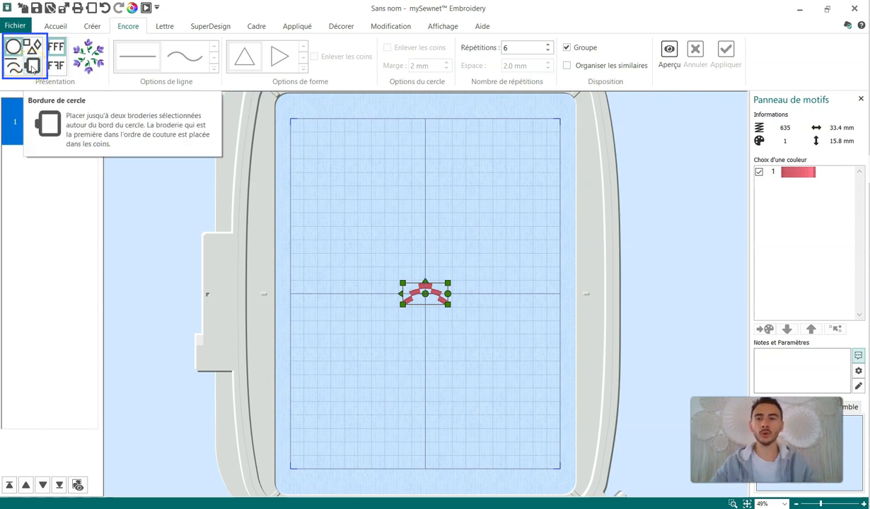
left_click(17, 51)
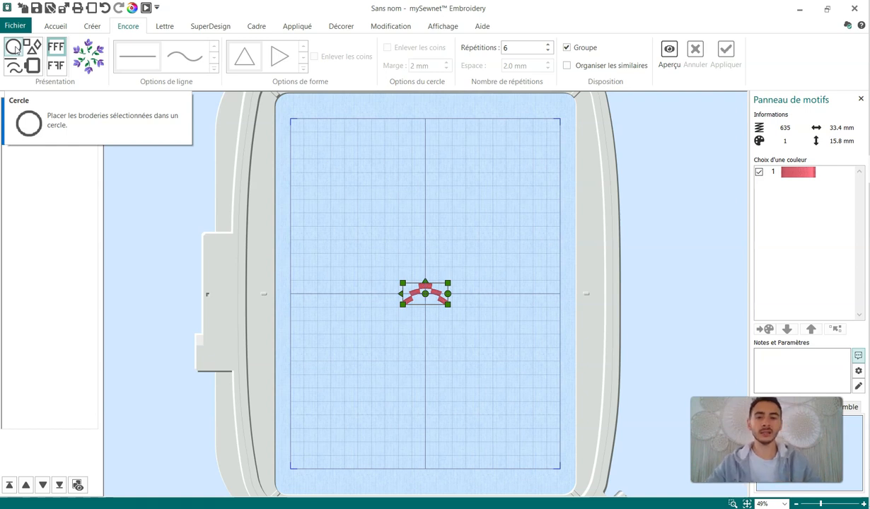
left_click(17, 50)
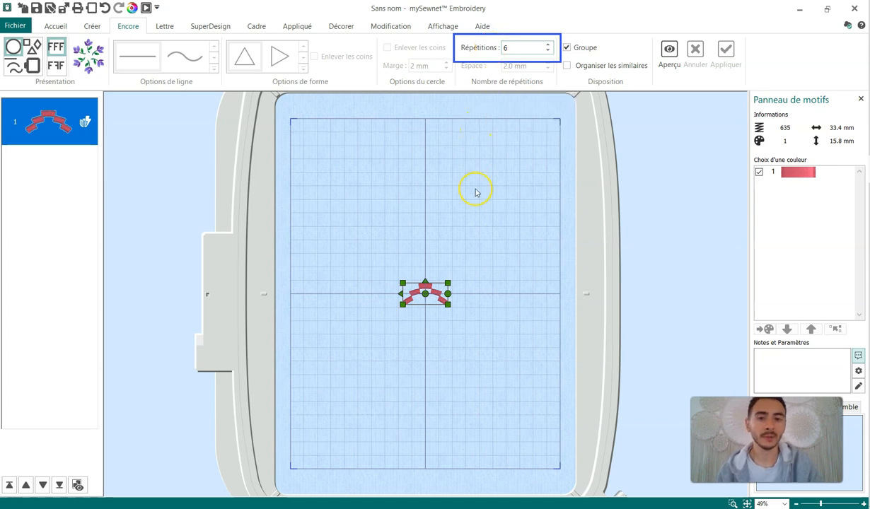
double_click(505, 47)
type("10")
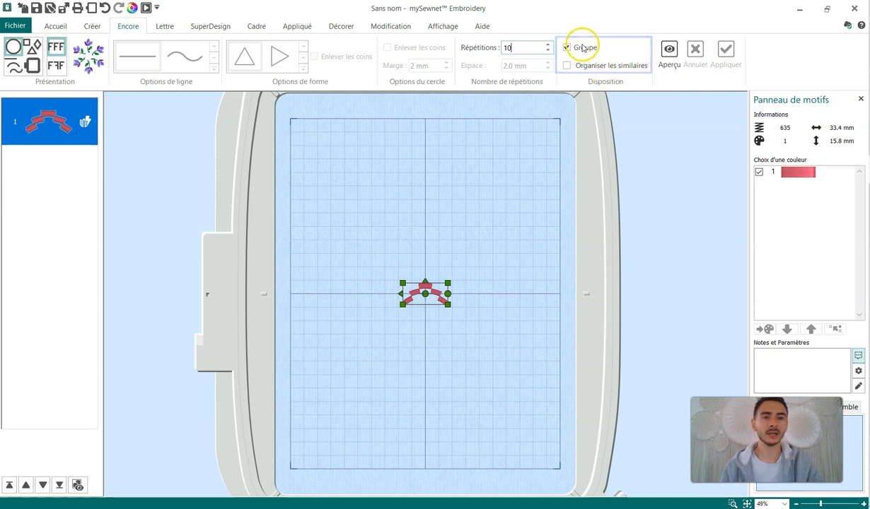
left_click(561, 79)
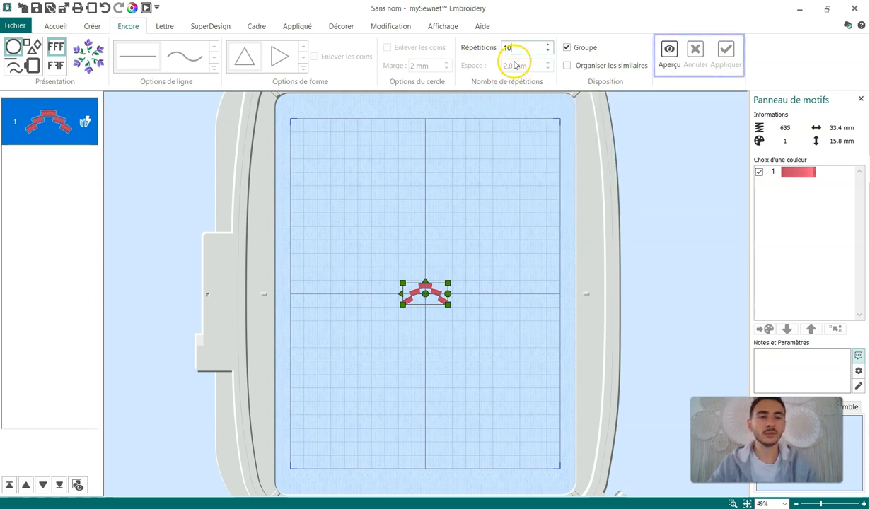
left_click(671, 51)
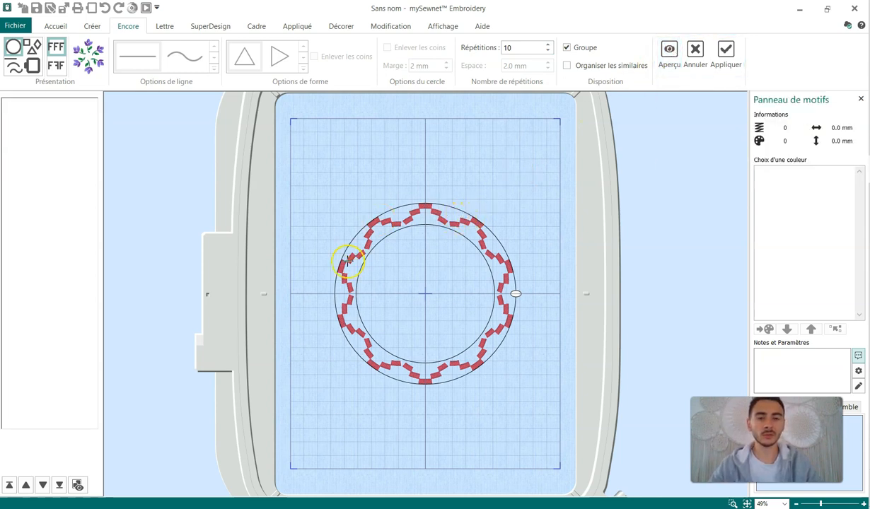
Step: Shrink the previewed arc circle to about 125 by 129 mm and apply the Encore arrangement
left_click(669, 63)
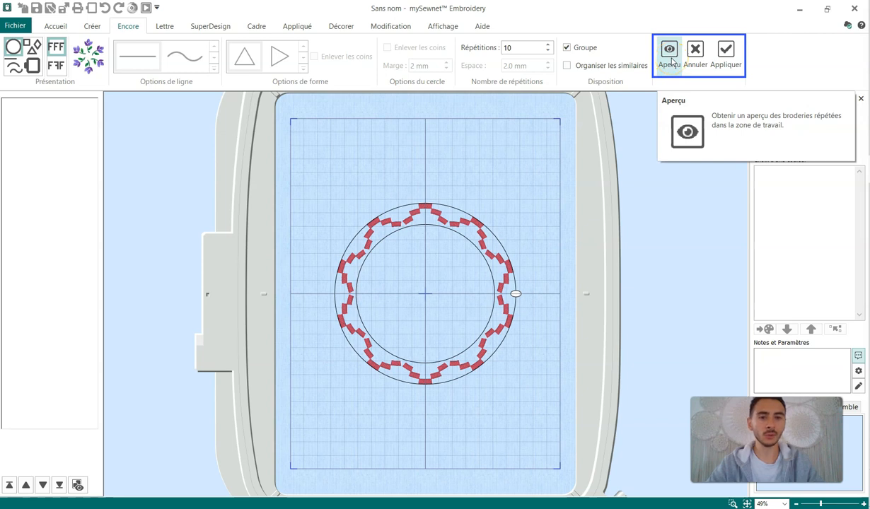
left_click_drag(672, 64, 676, 68)
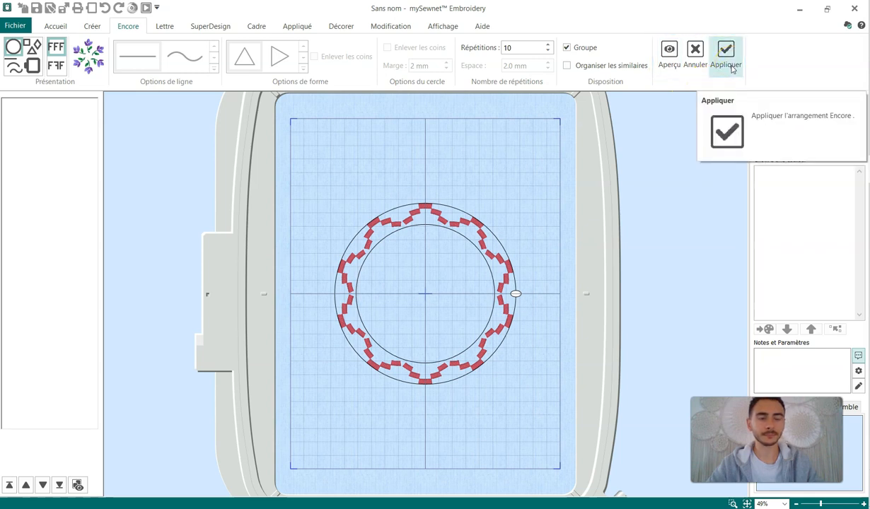
left_click(732, 74)
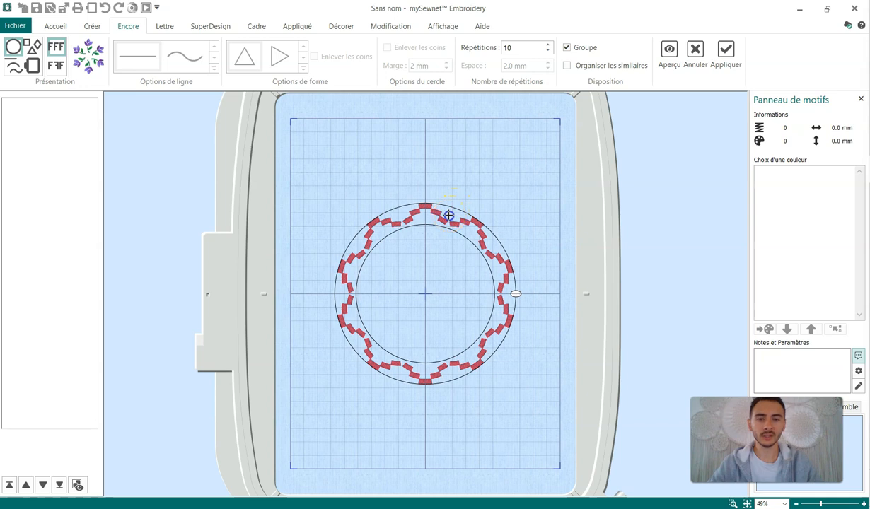
mouse_move(448, 215)
left_mouse_down()
mouse_move(478, 169)
mouse_move(447, 196)
mouse_move(482, 151)
mouse_move(446, 219)
left_mouse_up()
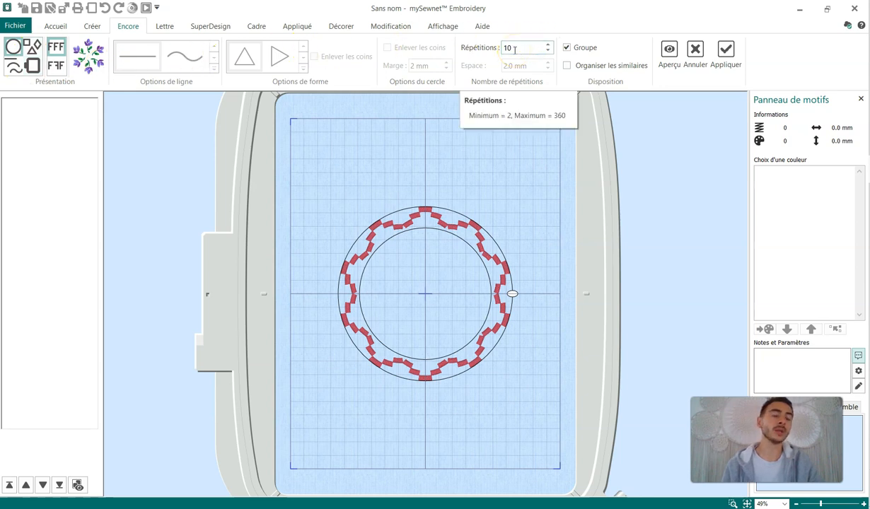
left_click(725, 57)
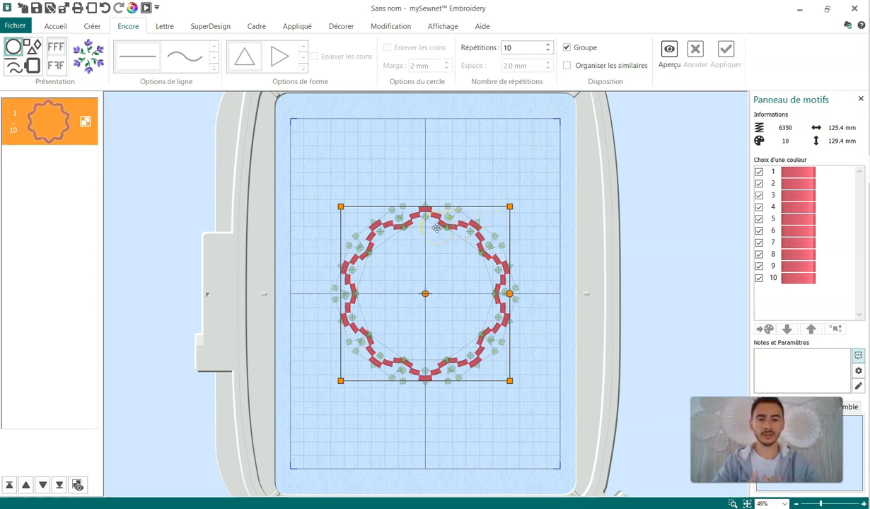
Step: Combine the selected ring of arcs into one embroidery and merge its identical colours with ColorSort
left_click(73, 136)
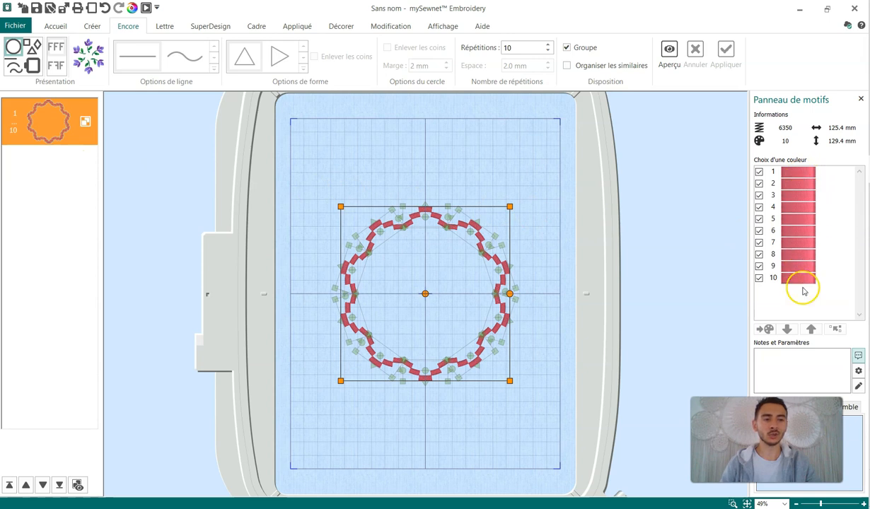
left_click(783, 233)
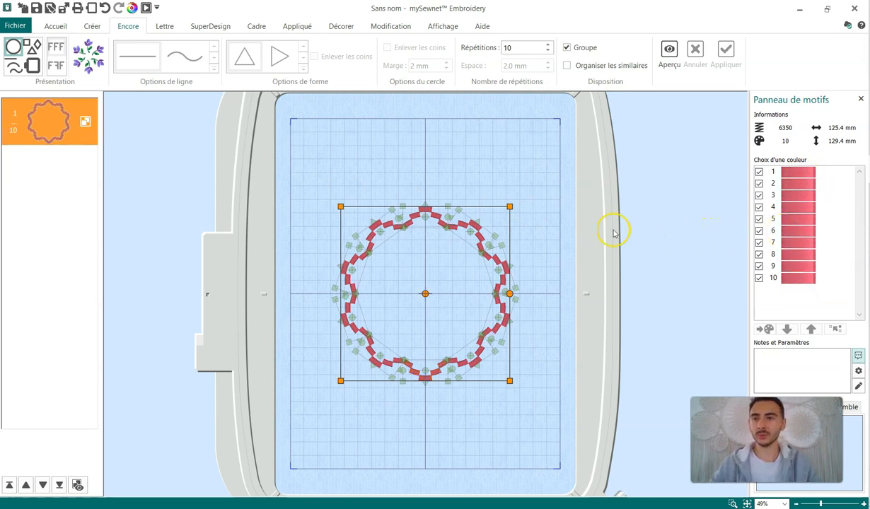
left_click(59, 27)
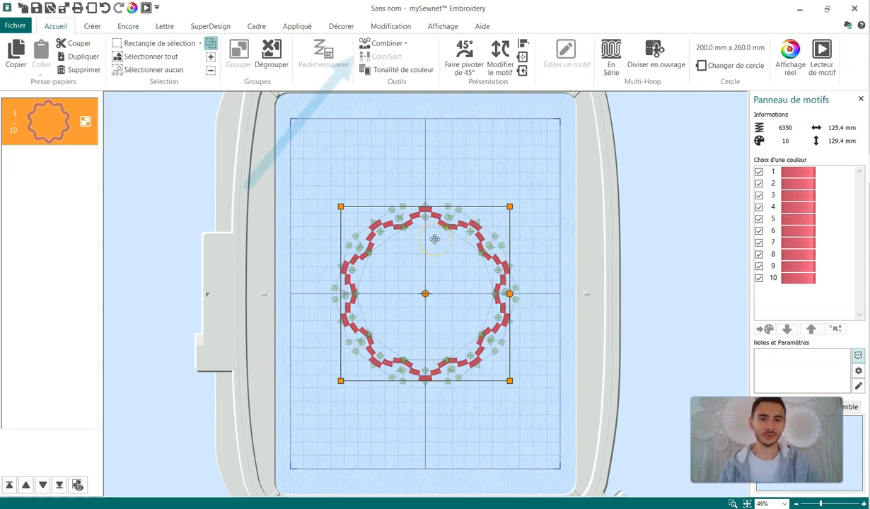
left_click(400, 45)
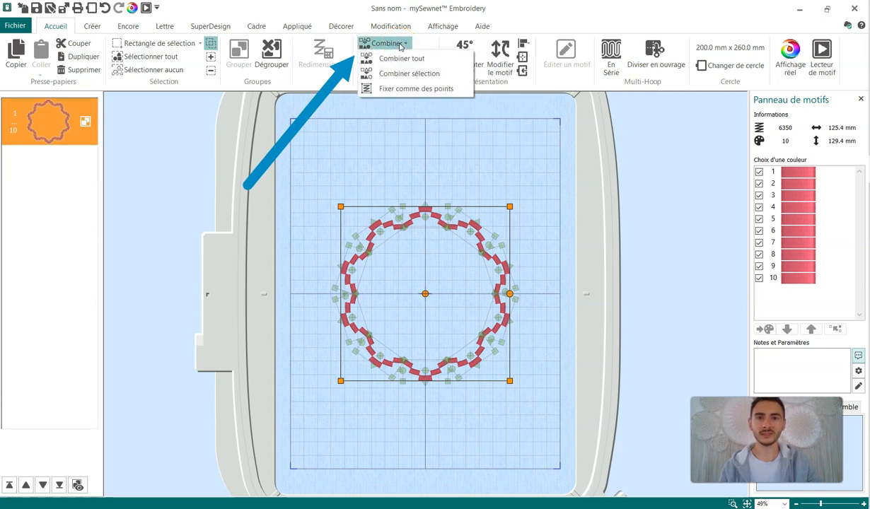
left_click(407, 75)
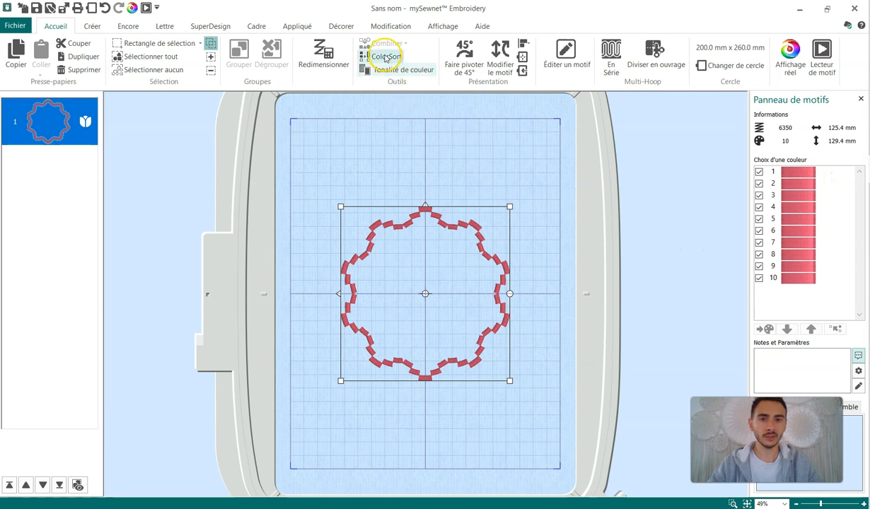
left_click(377, 57)
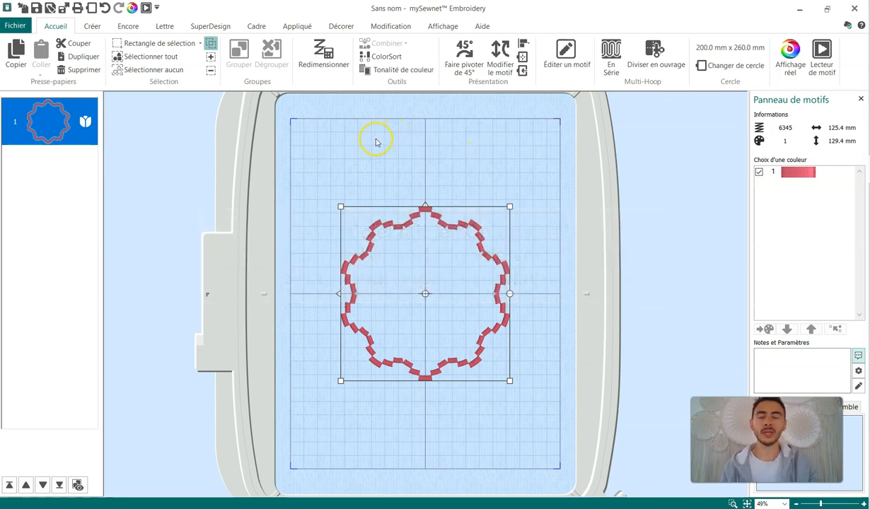
Step: Insert the third heart outline from the Coeurs 1 (Hearts) category into the hoop at 35 mm
left_click(215, 28)
left_click(452, 75)
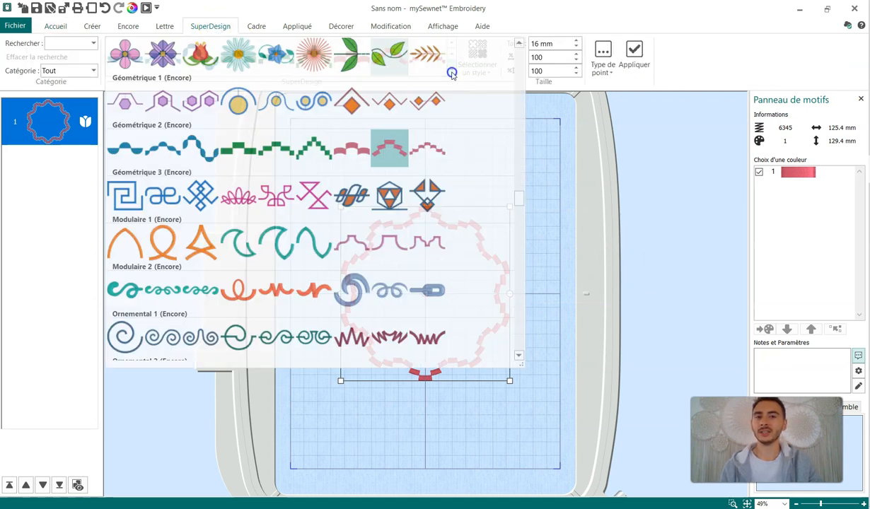
left_click_drag(520, 202, 519, 237)
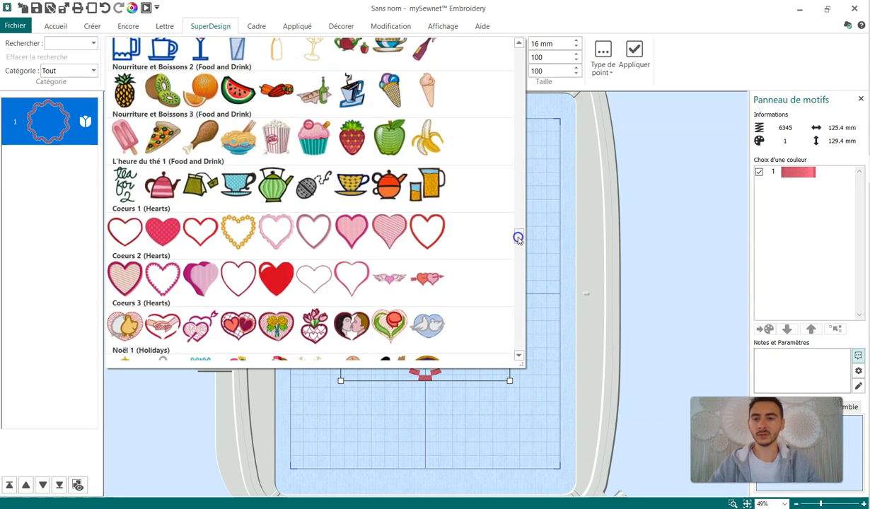
left_click(201, 231)
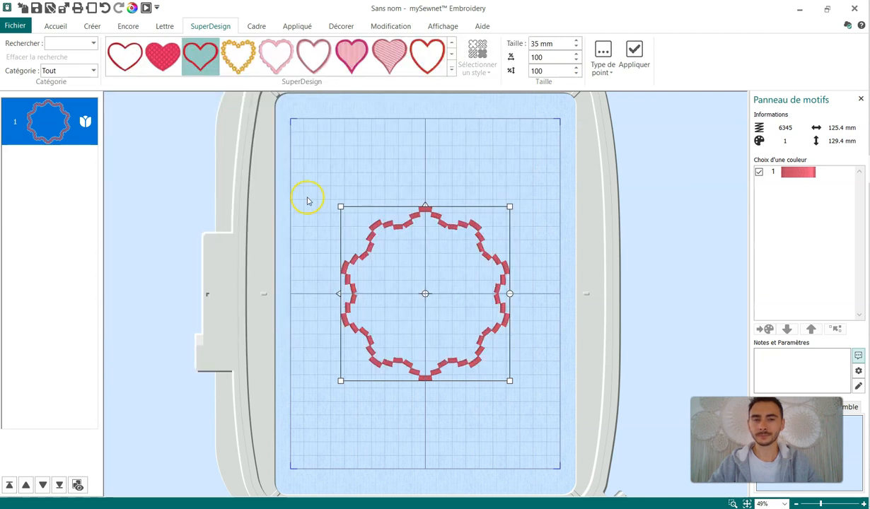
left_click(633, 53)
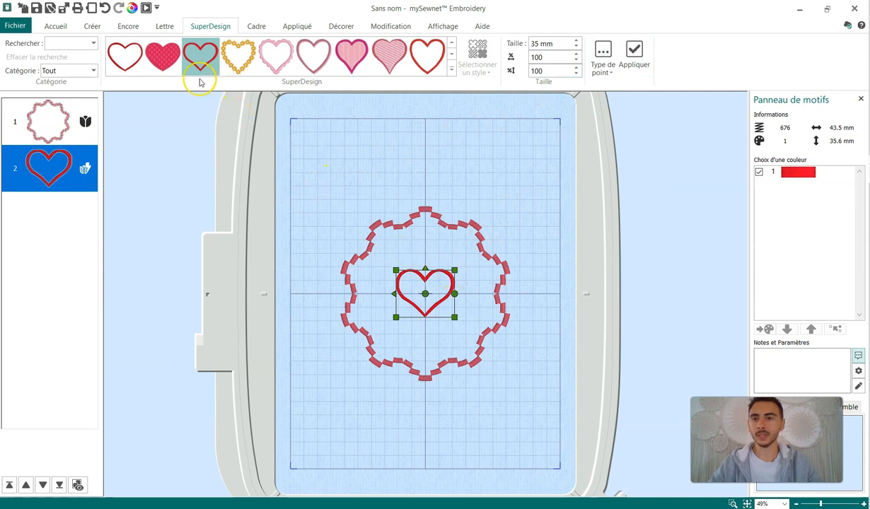
Step: Repeat the heart 10 times in an Encore circle about 184 by 185 mm around the arc ring and apply it
left_click(131, 29)
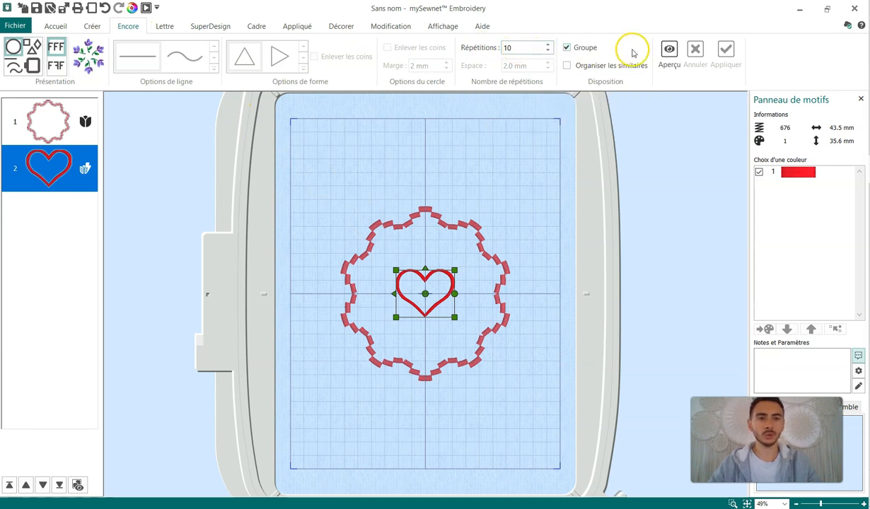
left_click(670, 50)
left_click_drag(538, 176, 483, 205)
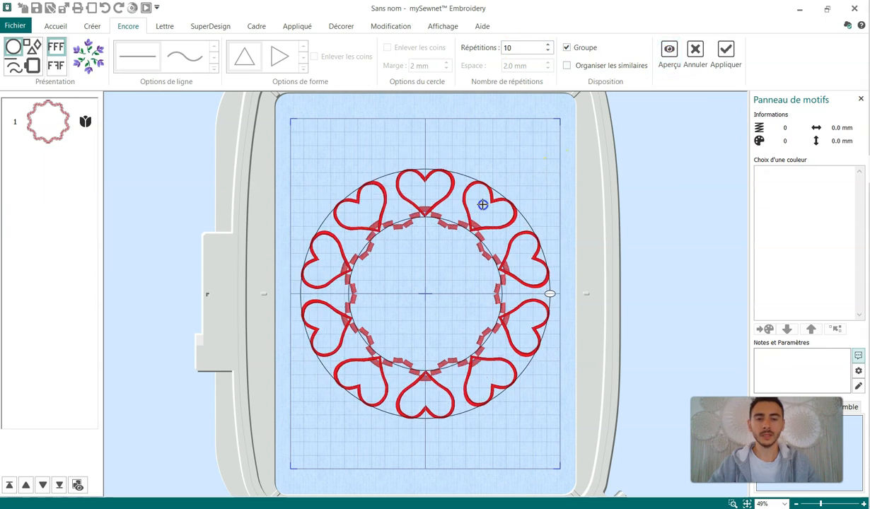
left_click(725, 53)
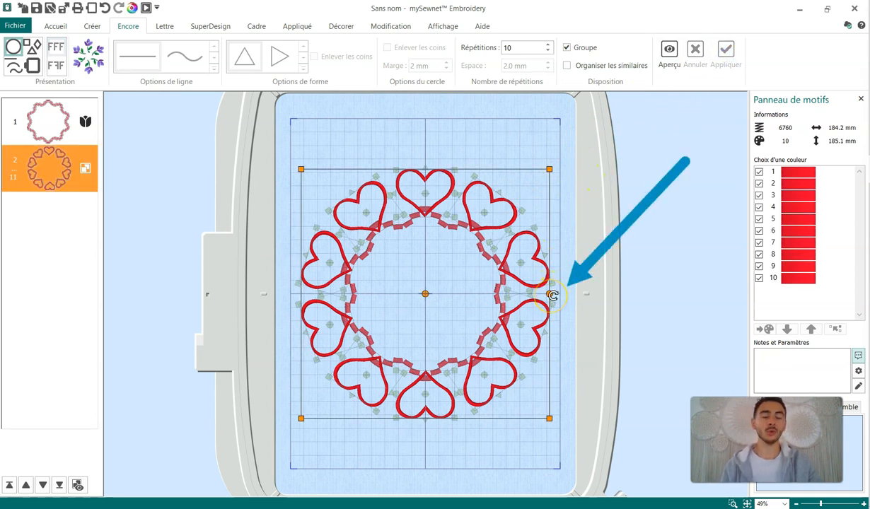
Step: Rotate the ring of hearts by half a heart's spacing so two hearts straddle the vertical centre line
left_click_drag(552, 295, 555, 339)
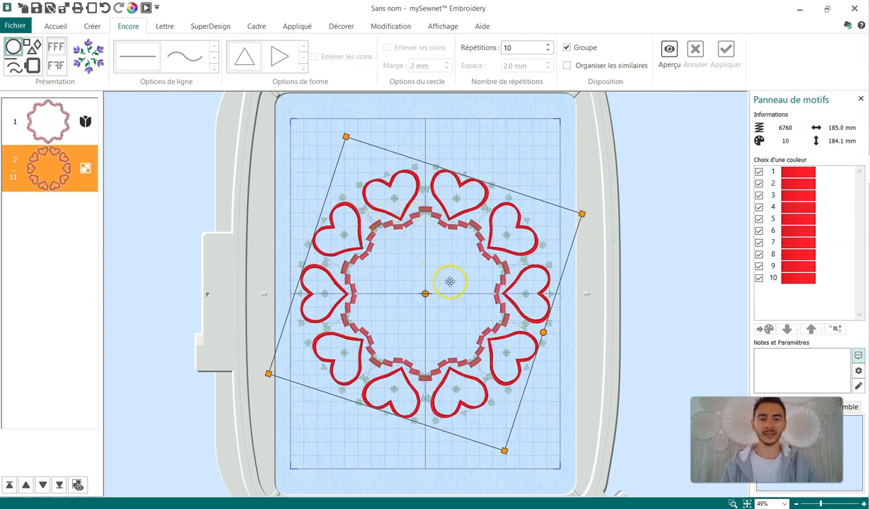
left_click(553, 152)
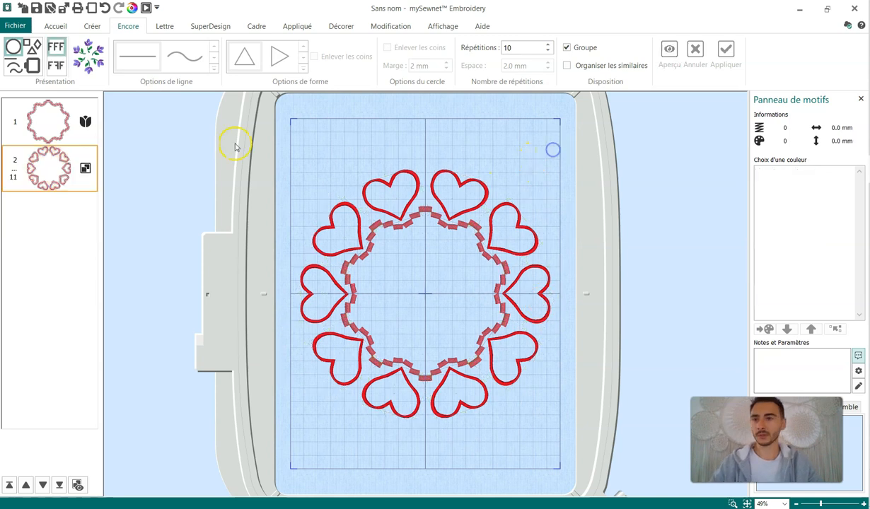
Step: Insert the Marguerite motif from the Florale 1 (Encore) category into the hoop at 24 mm
left_click(214, 26)
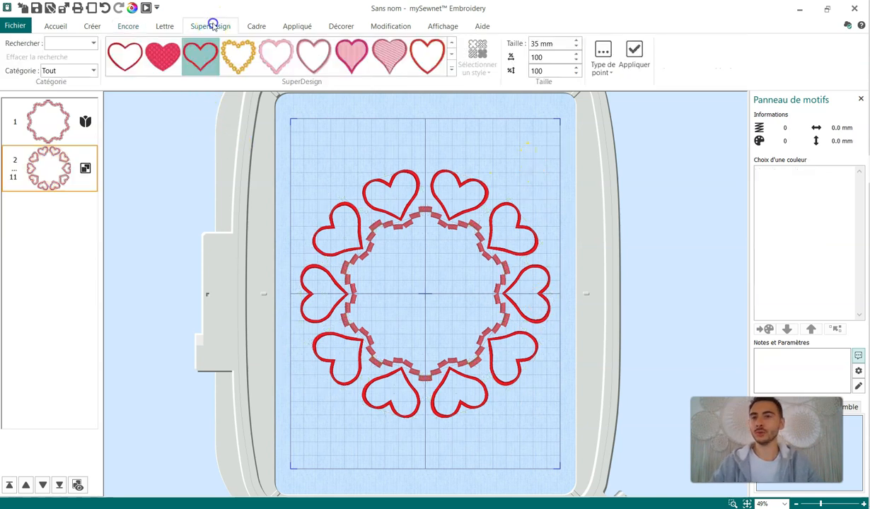
left_click(452, 74)
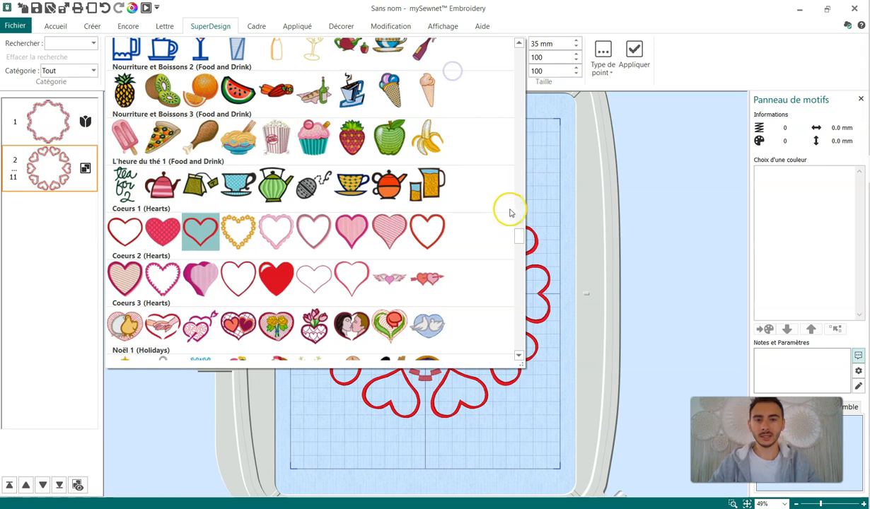
left_click_drag(517, 238, 523, 190)
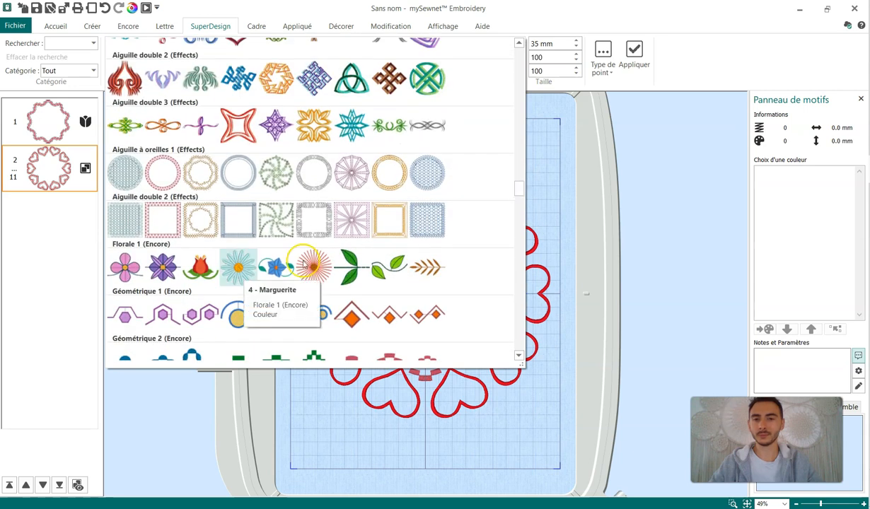
left_click(238, 276)
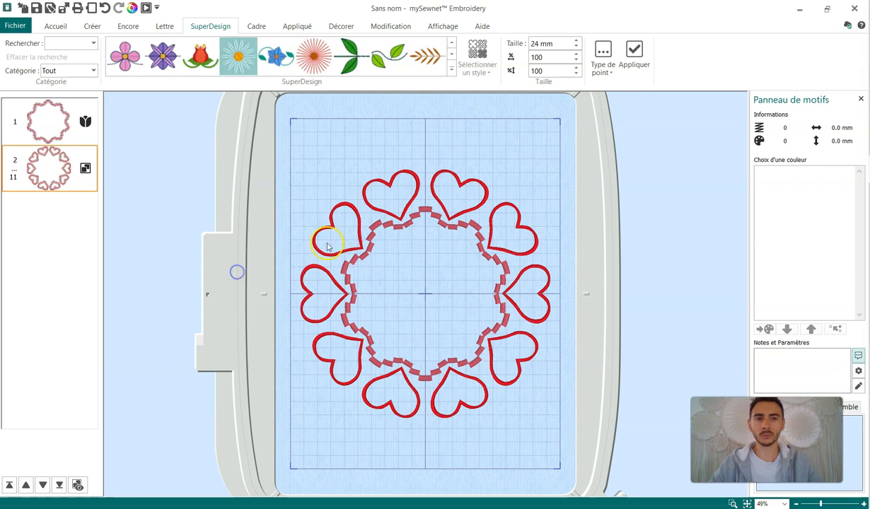
left_click(635, 56)
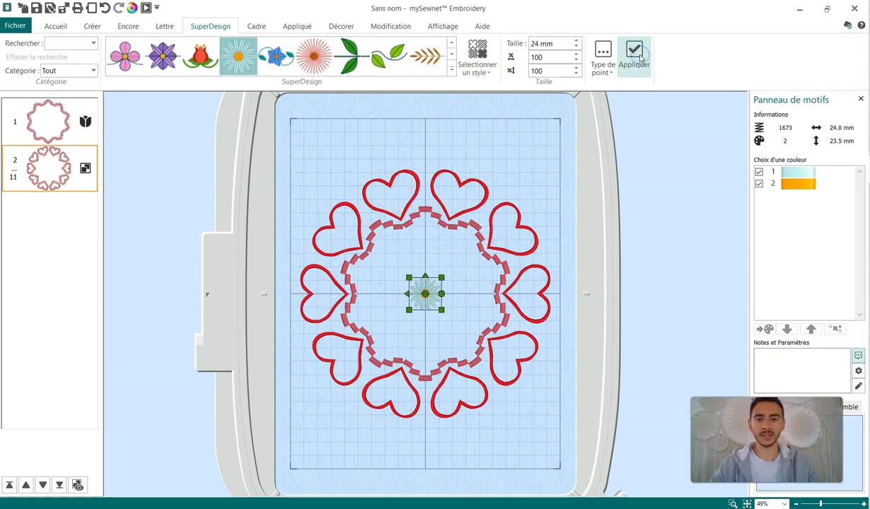
Step: Repeat the daisy 10 times in an Encore circle about 169 by 176 mm and rotate it so each flower sits inside a heart
left_click(128, 28)
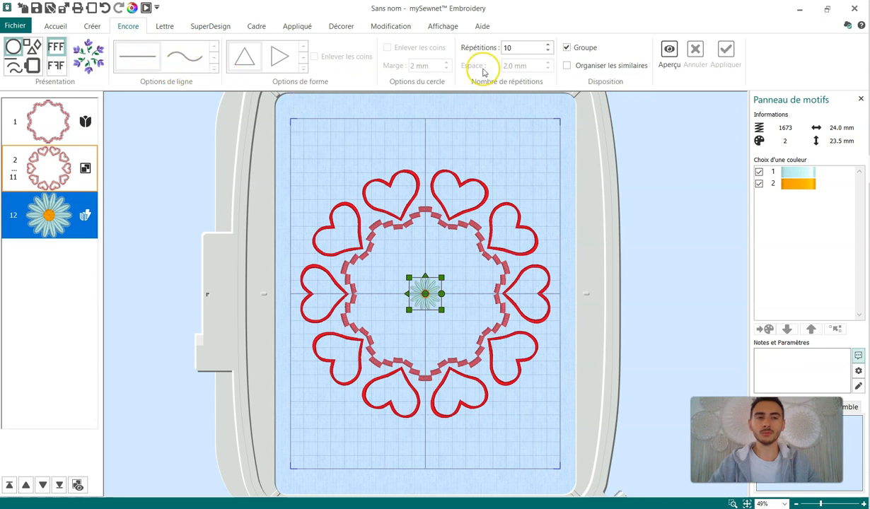
left_click(669, 55)
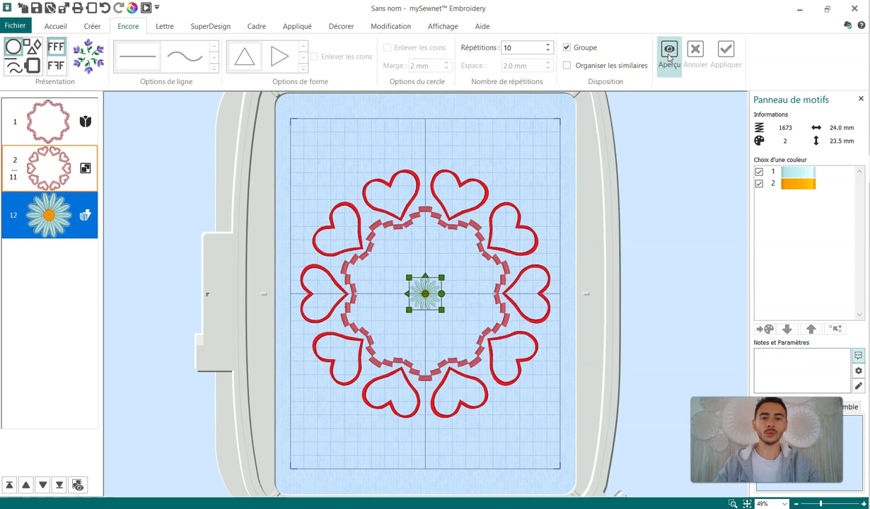
left_click(605, 120)
left_click_drag(472, 248, 499, 229)
left_click(723, 63)
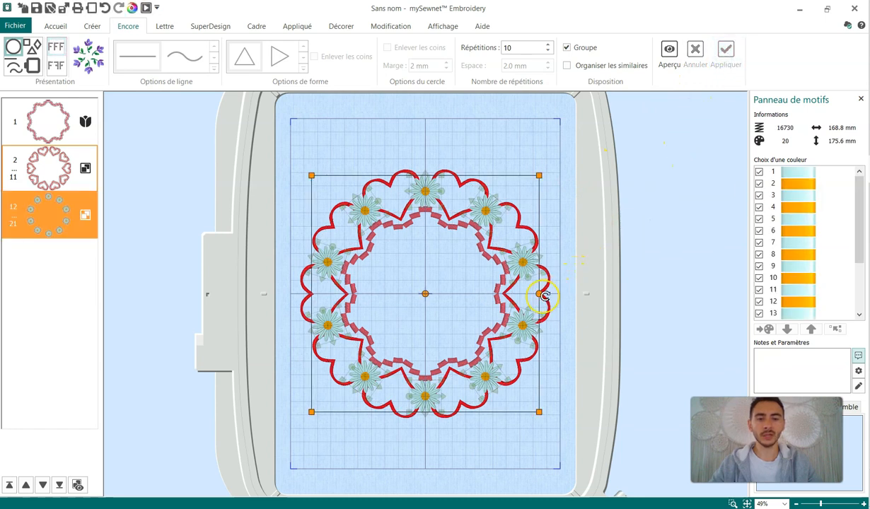
left_click_drag(541, 294, 540, 332)
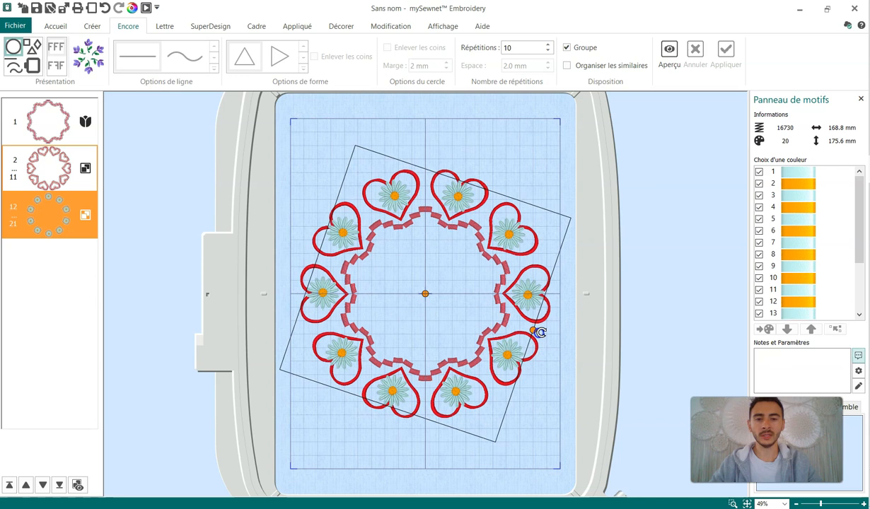
left_click(516, 167)
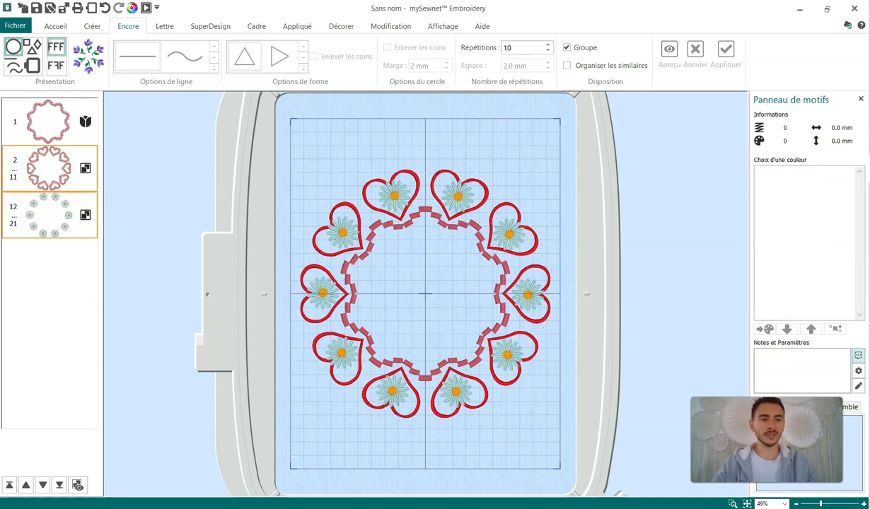
mouse_move(869, 170)
left_click(827, 132)
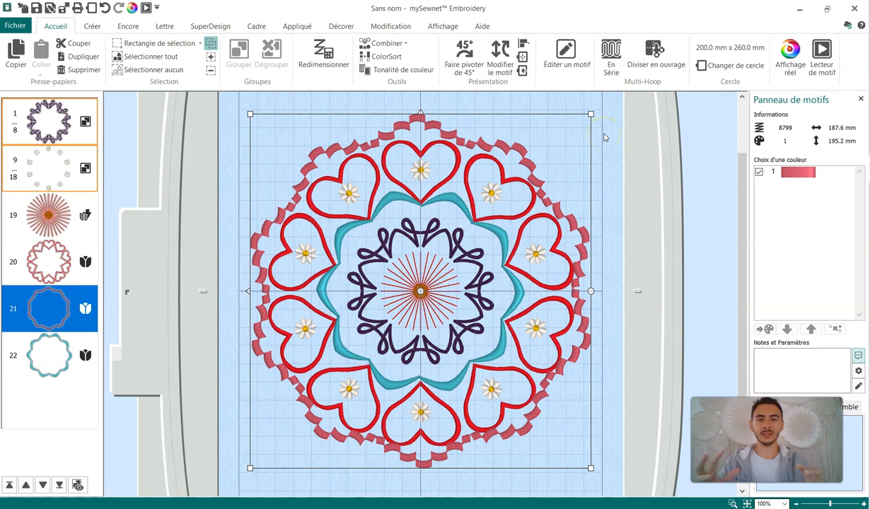
left_click(452, 197)
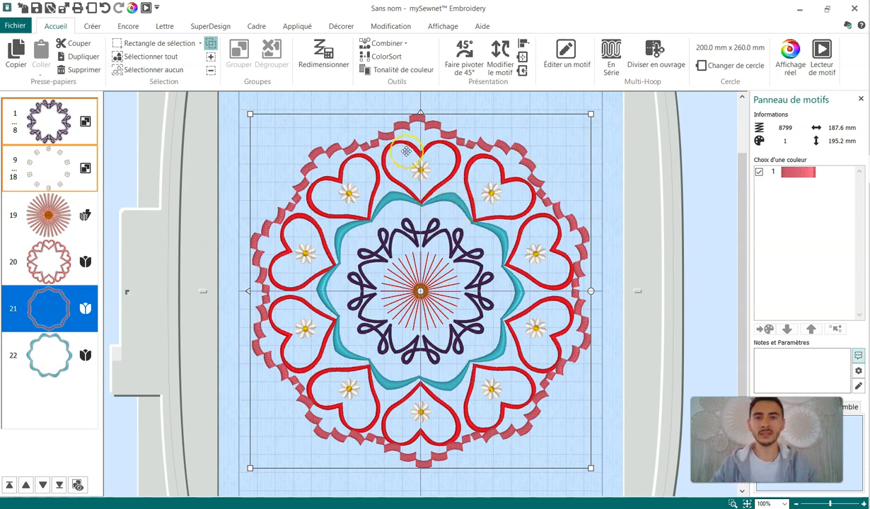
Step: Examine the Feston 1 and Feston 2 (Scallop) motifs in the SuperDesign gallery
left_click(210, 27)
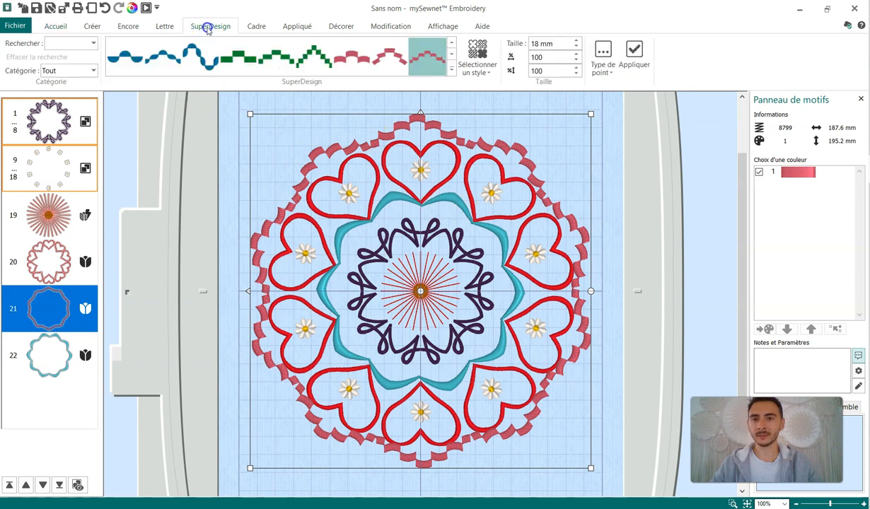
left_click(459, 73)
scroll(164, 291, "down", 3)
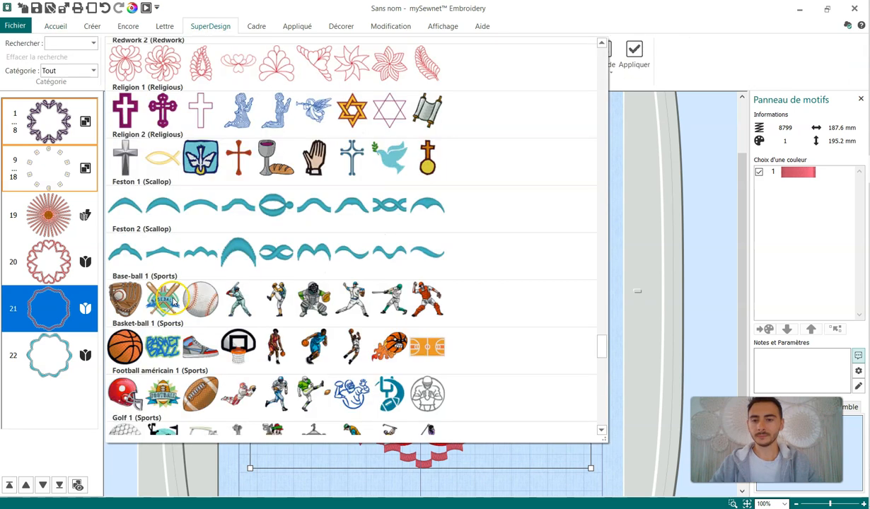
left_click(128, 211)
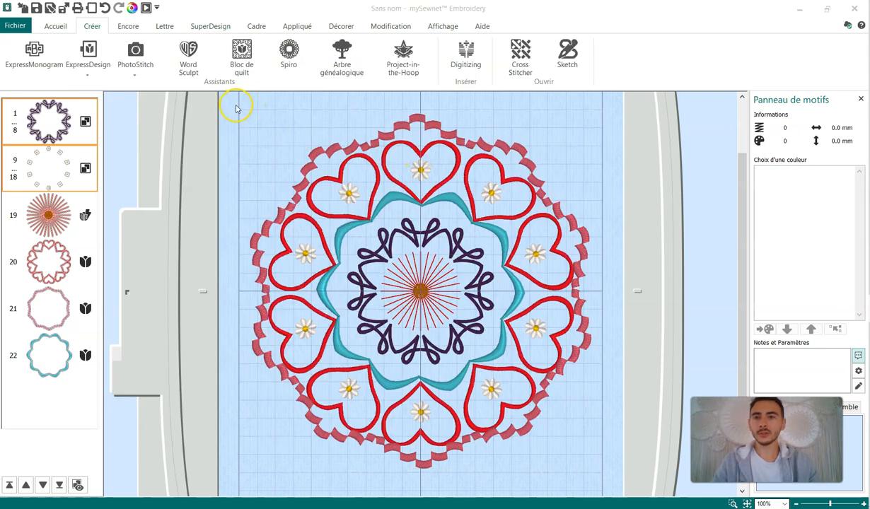
Step: Select all motifs of the mandala and delete them from the hoop
left_click(55, 25)
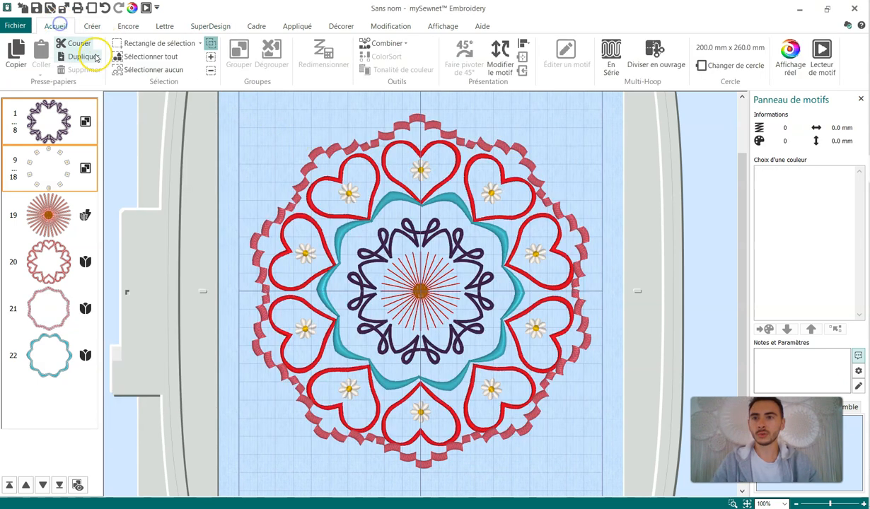
left_click(151, 58)
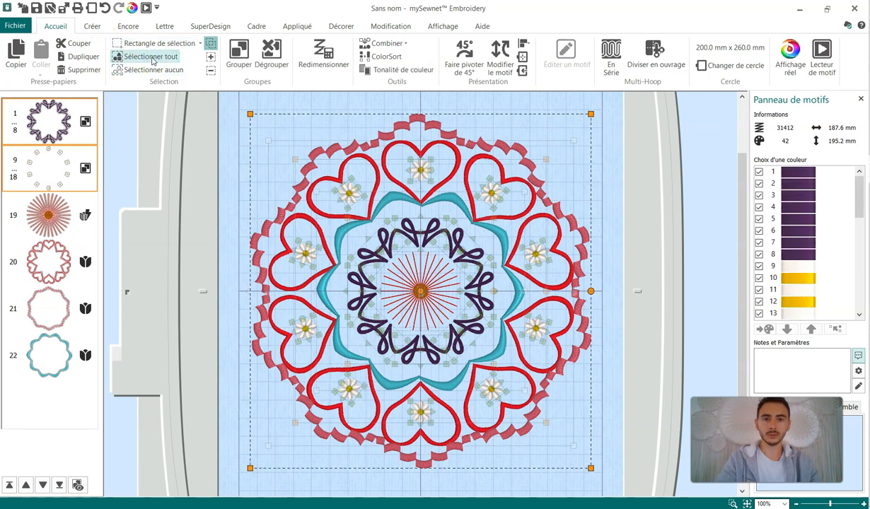
key("Delete")
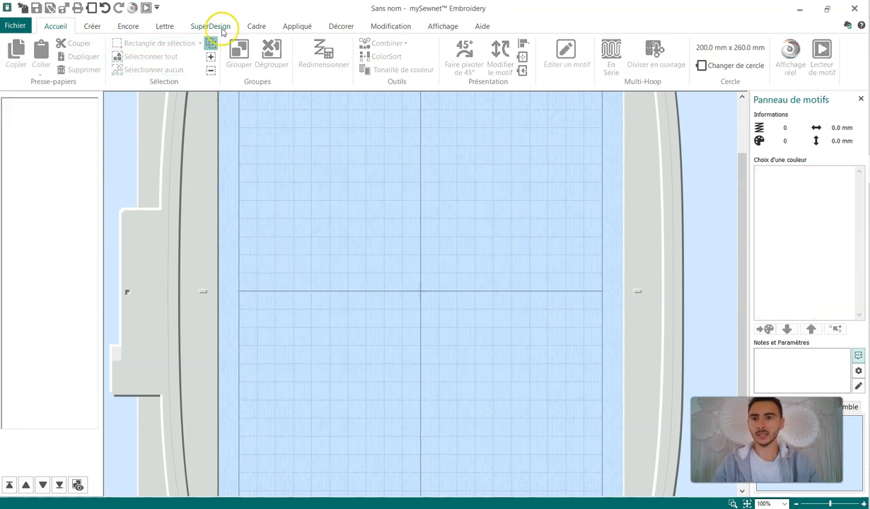
Step: Insert the white daisy from the Fleurs 1 (Flowers and Leaves) category into the hoop at 12 mm
left_click(222, 29)
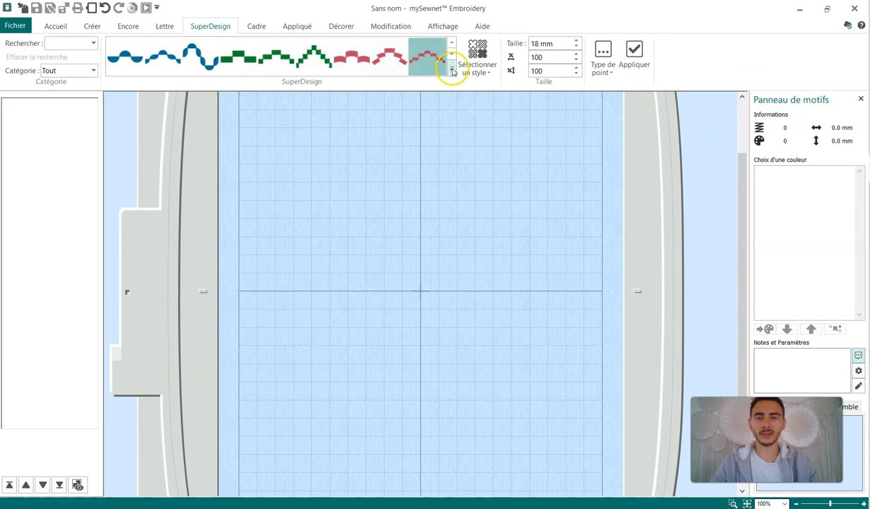
left_click(452, 70)
left_click_drag(607, 361, 597, 254)
left_click(132, 263)
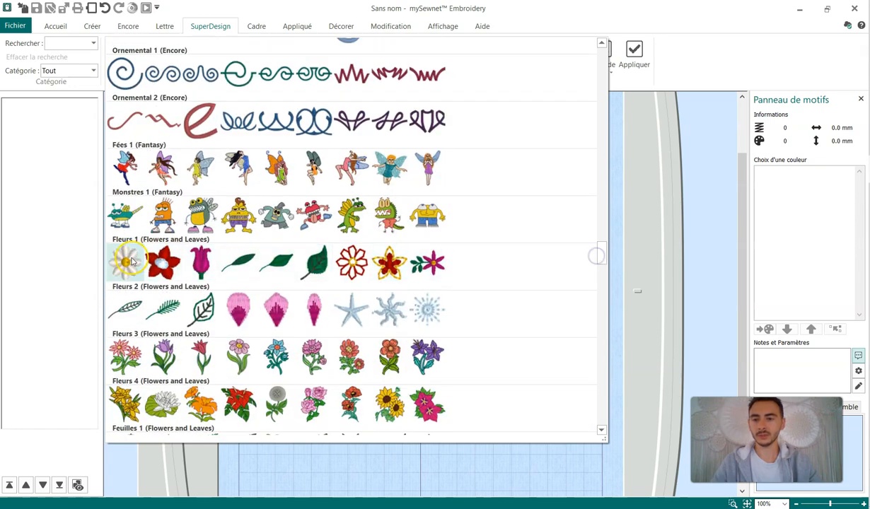
left_click(628, 59)
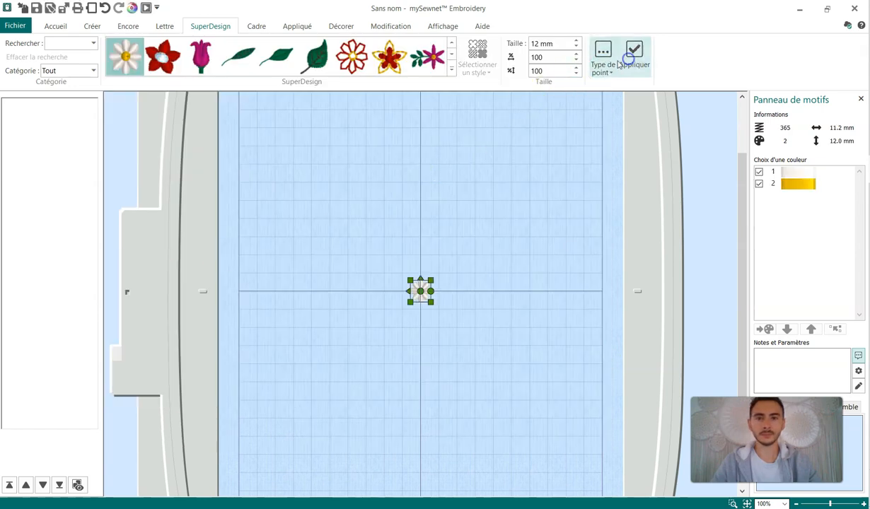
Step: Insert the red outline flower from Fleurs 1 at 14 mm and place it just left of the white daisy
left_click(536, 69)
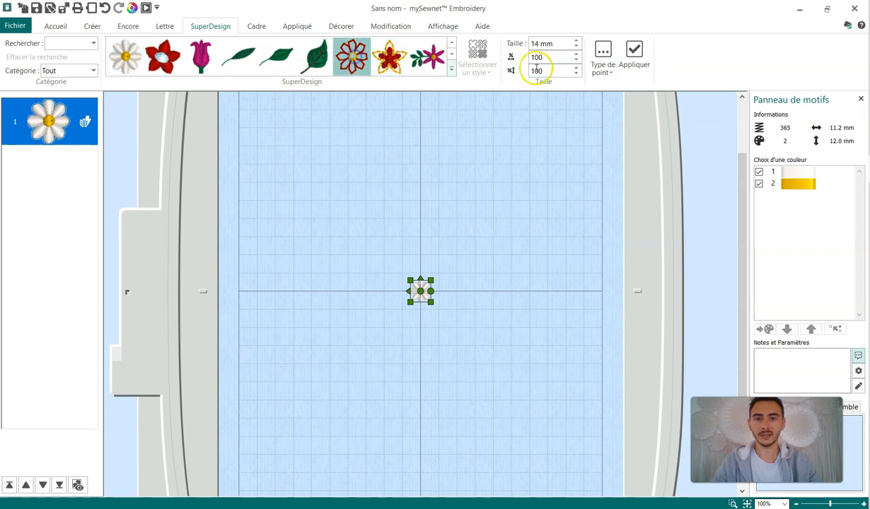
left_click(628, 59)
left_click_drag(422, 290, 396, 290)
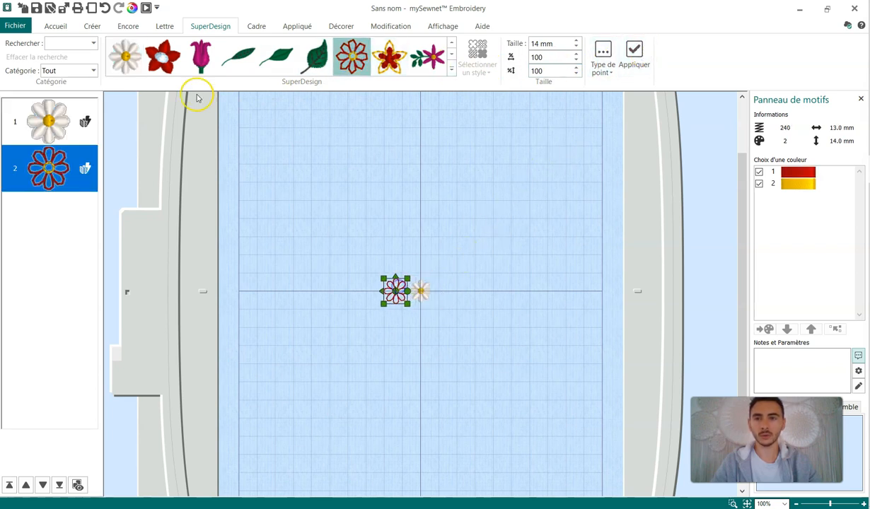
Step: Select both flowers and repeat them alternately in an Encore circle with 10 repetitions, applying the arrangement
left_click(64, 26)
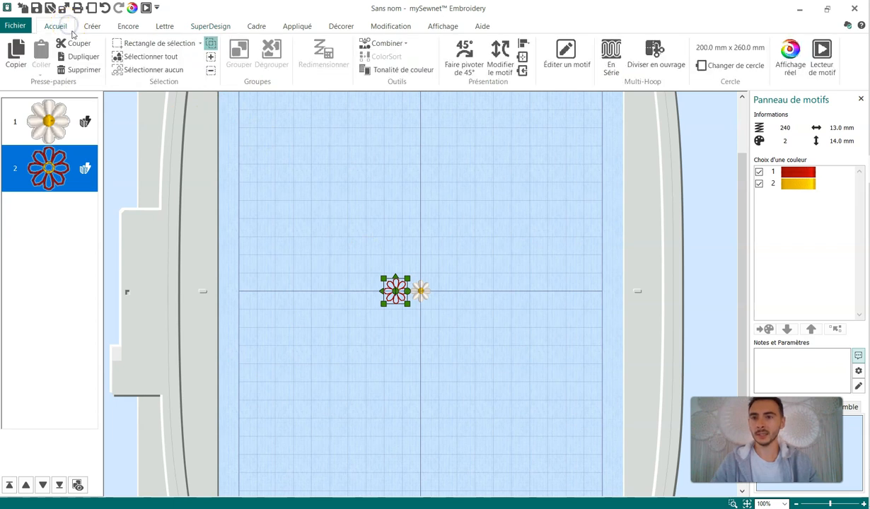
left_click(351, 235)
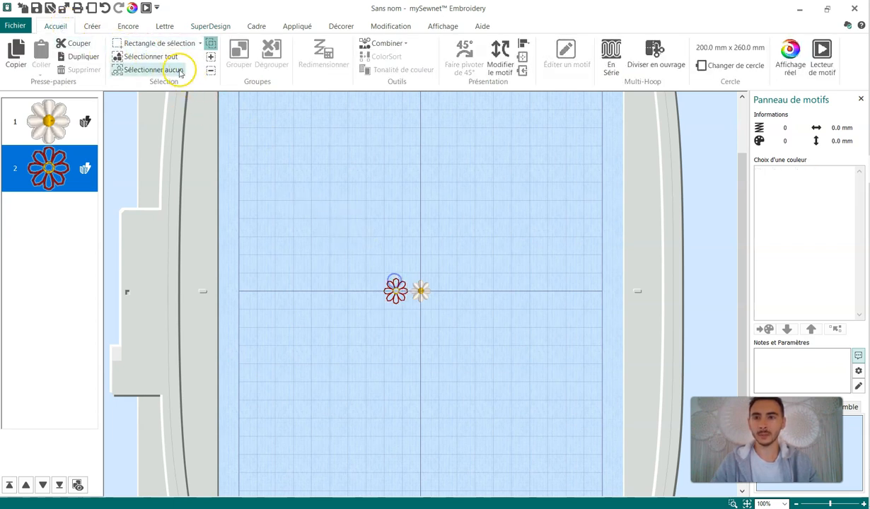
left_click_drag(349, 246, 479, 328)
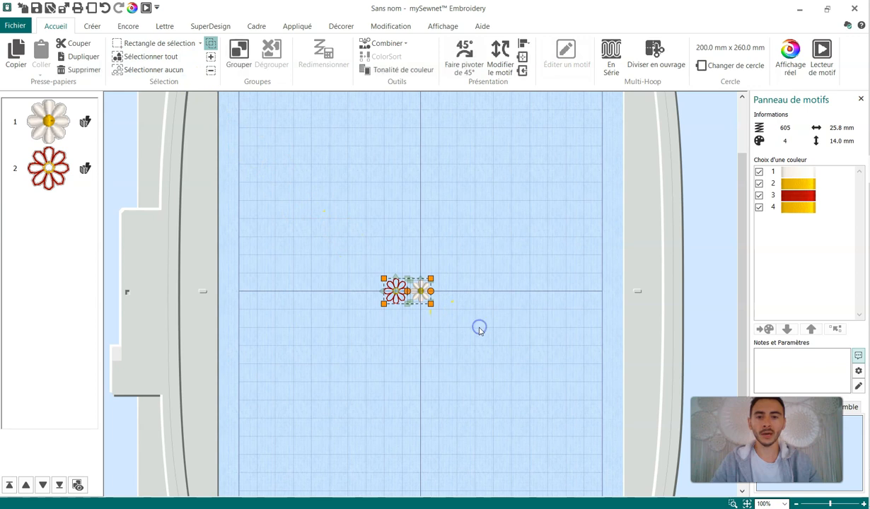
left_click(128, 27)
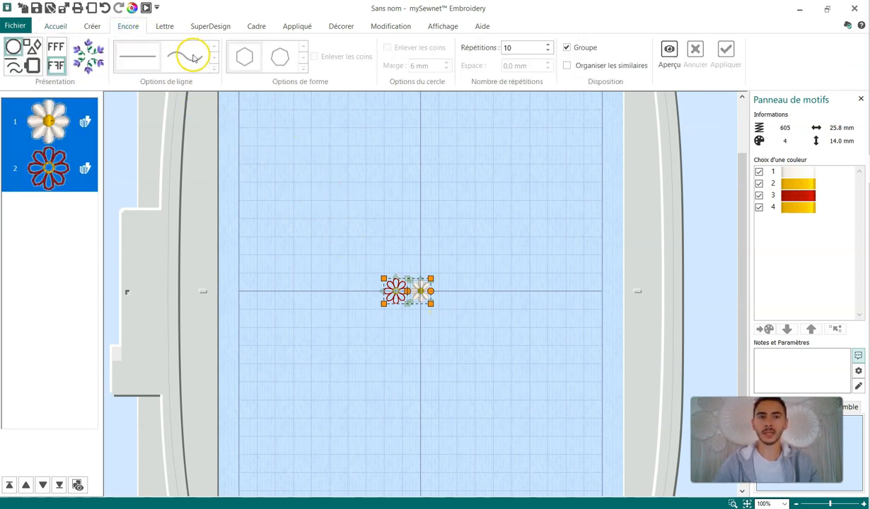
left_click(668, 53)
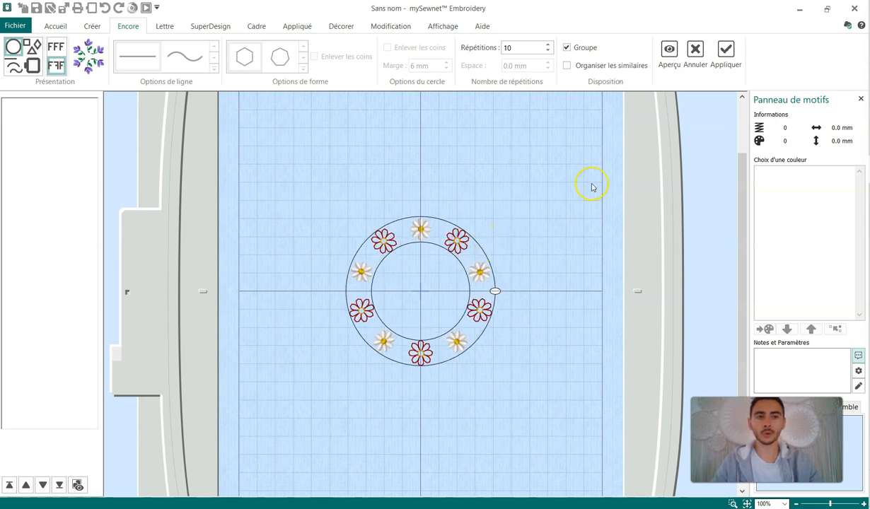
left_click(725, 53)
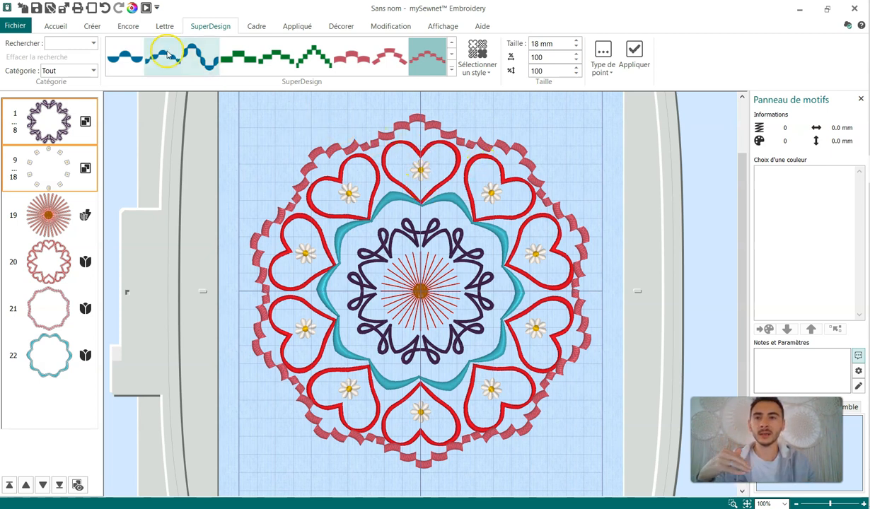
Step: Try a 100 mm Spiro pattern with shape settings 16, 6 and 179 and repeat settings 2, 32 and -6
left_click(92, 28)
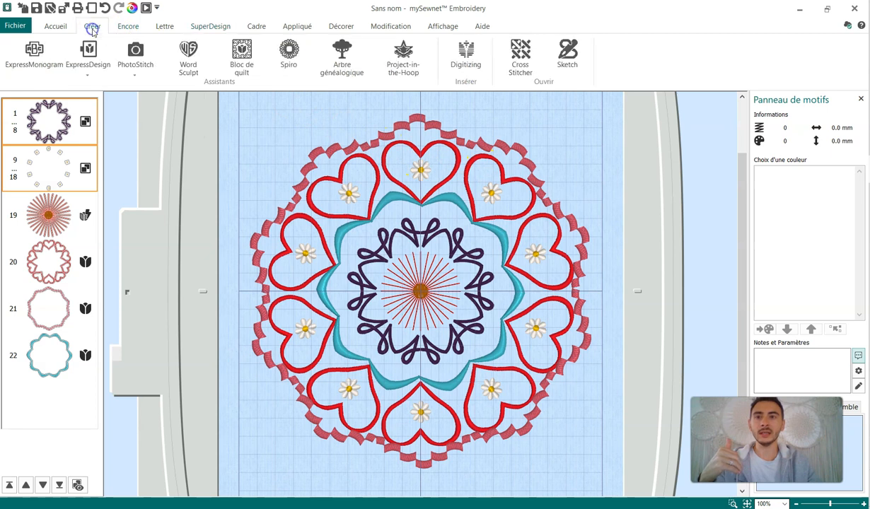
left_click(287, 65)
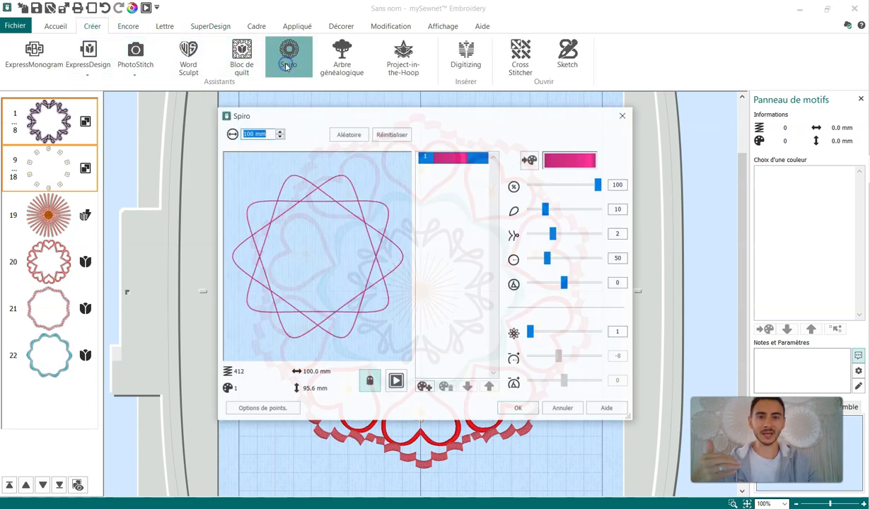
left_click_drag(546, 209, 557, 210)
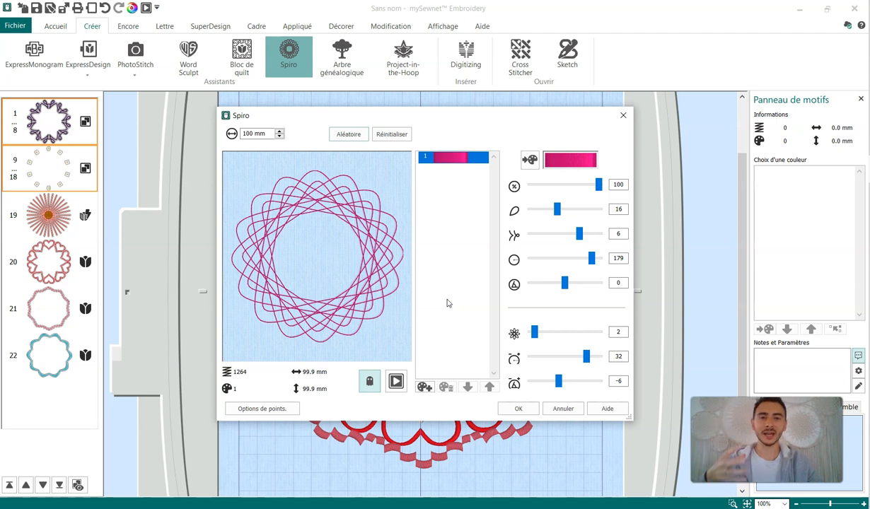
left_click(451, 297)
left_click(623, 116)
left_click(446, 297)
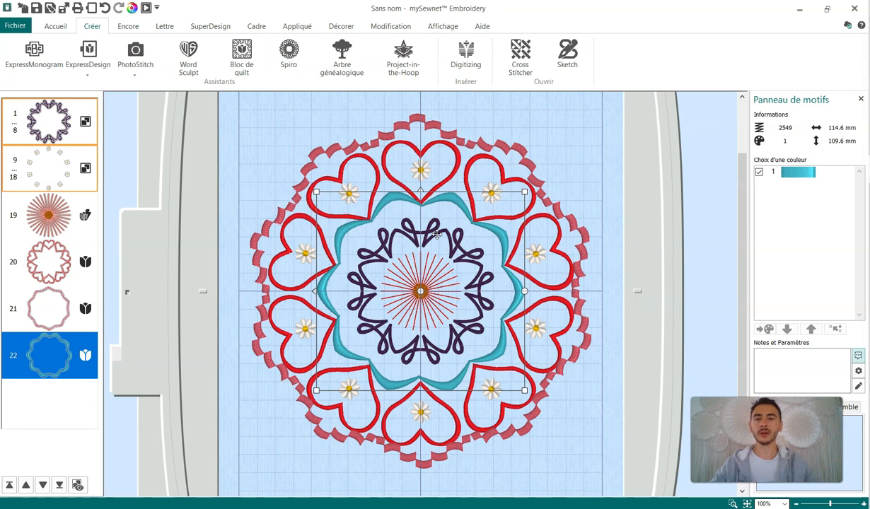
left_click(438, 232)
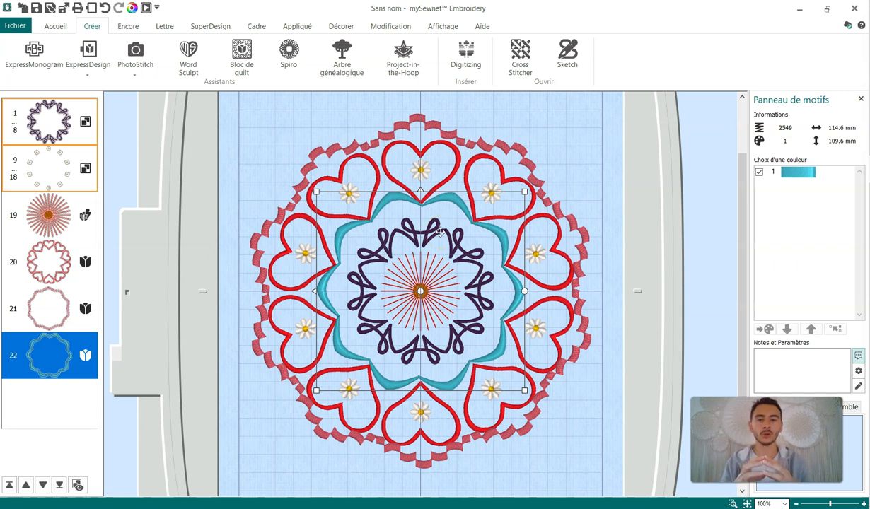
left_click(621, 124)
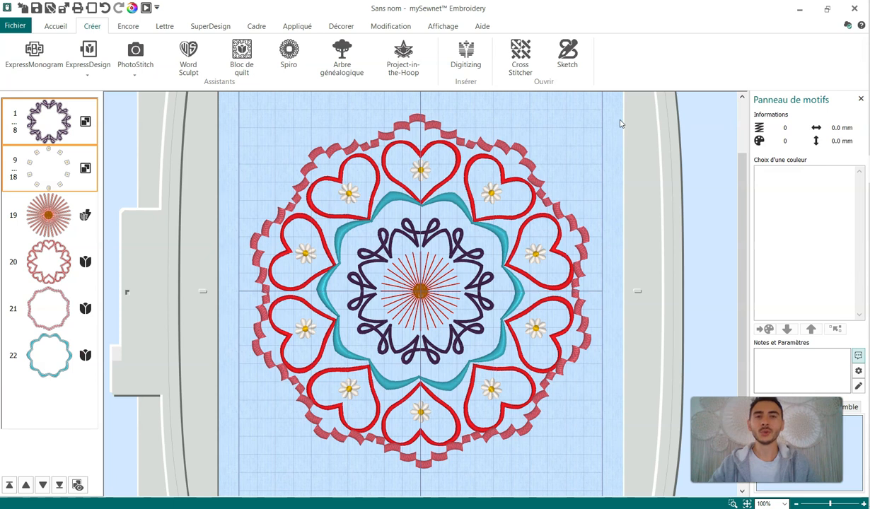